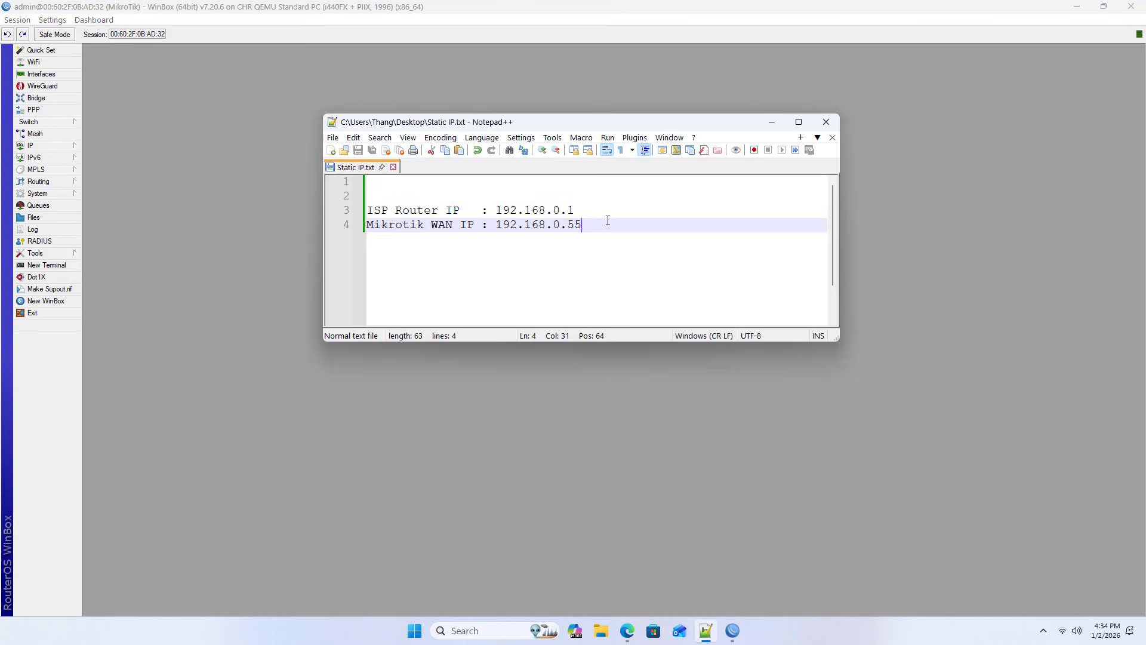
# Step: Select WAN IP 192.168.0.55 and ISP router IP 192.168.0.1 in the notes, then hide Notepad++
pyautogui.click(344, 208)
pyautogui.click(640, 225)
pyautogui.moveTo(582, 225); pyautogui.dragTo(489, 225)
pyautogui.moveTo(593, 211); pyautogui.dragTo(489, 209)
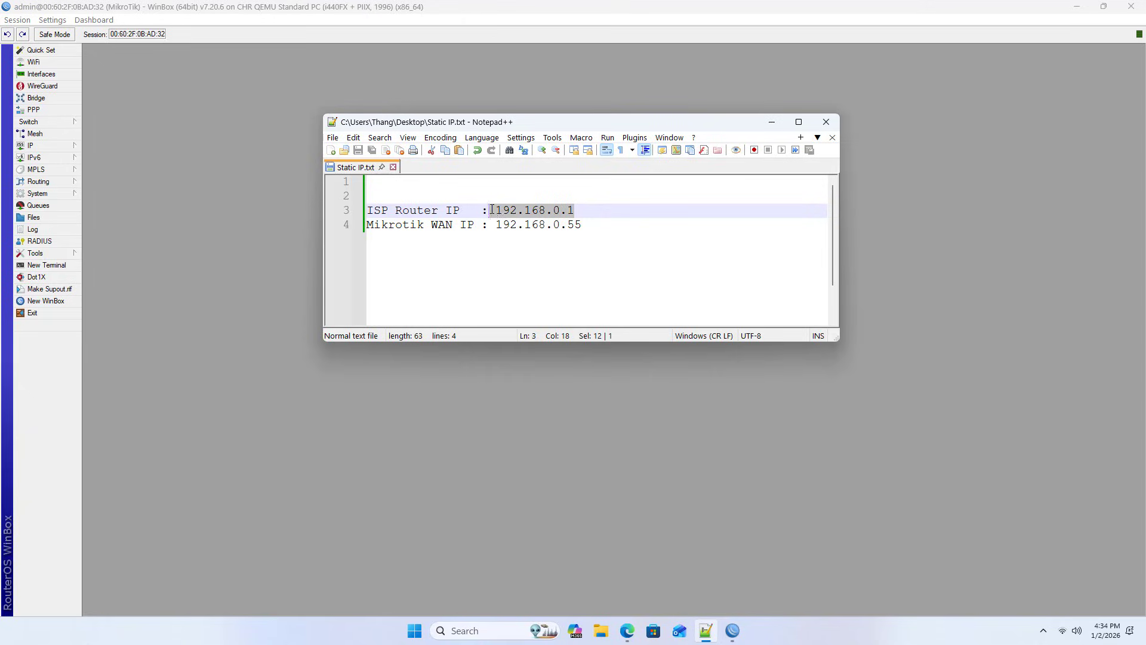
pyautogui.click(772, 121)
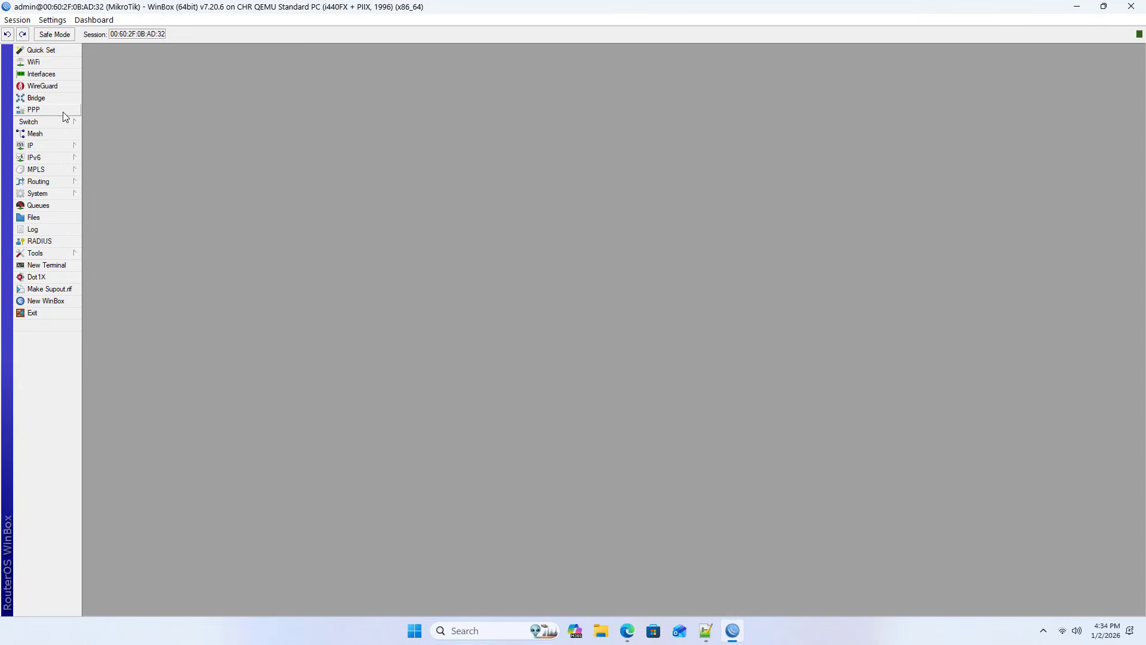
# Step: Start a new entry in IP > Addresses and copy 192.168.0.55 from the notes
pyautogui.click(58, 149)
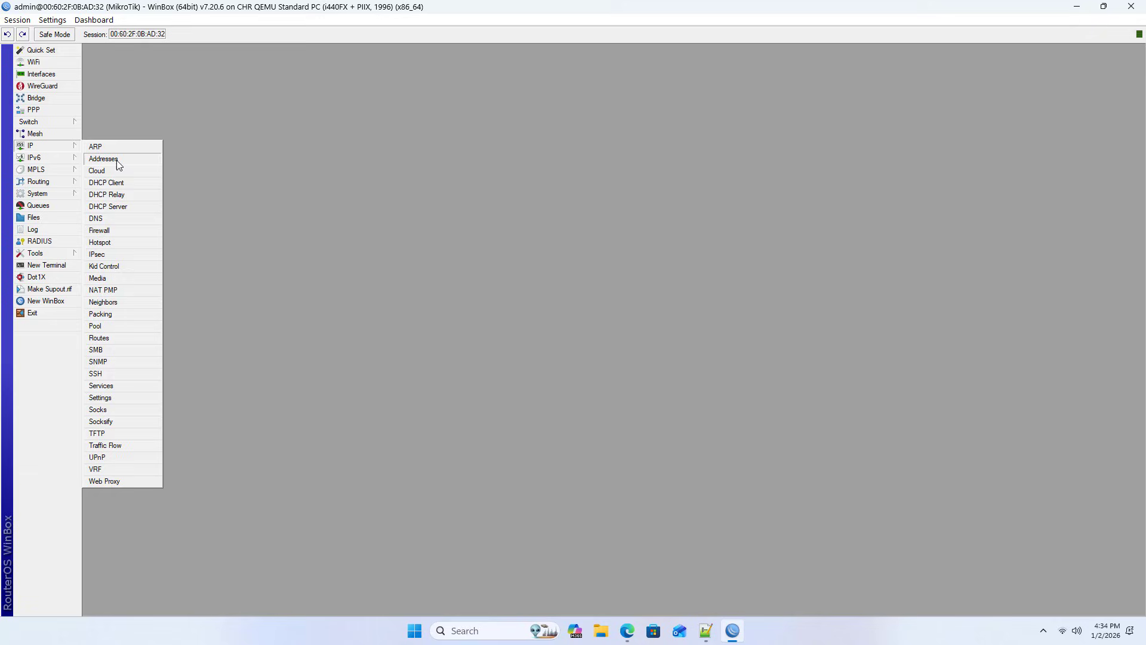
pyautogui.click(127, 158)
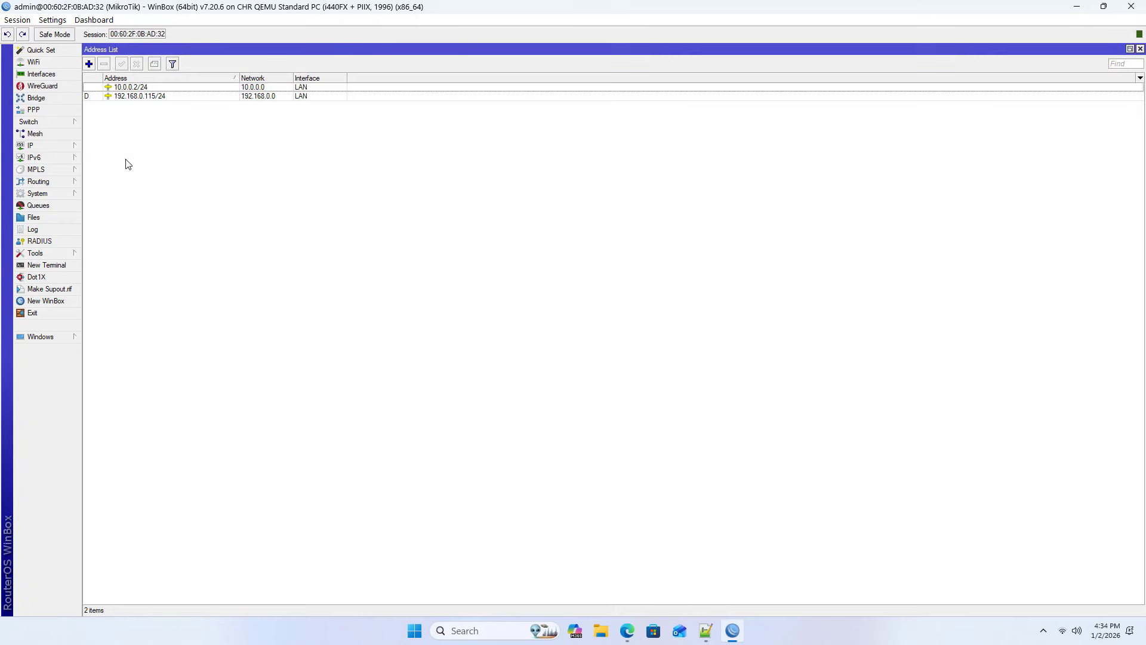
pyautogui.click(89, 64)
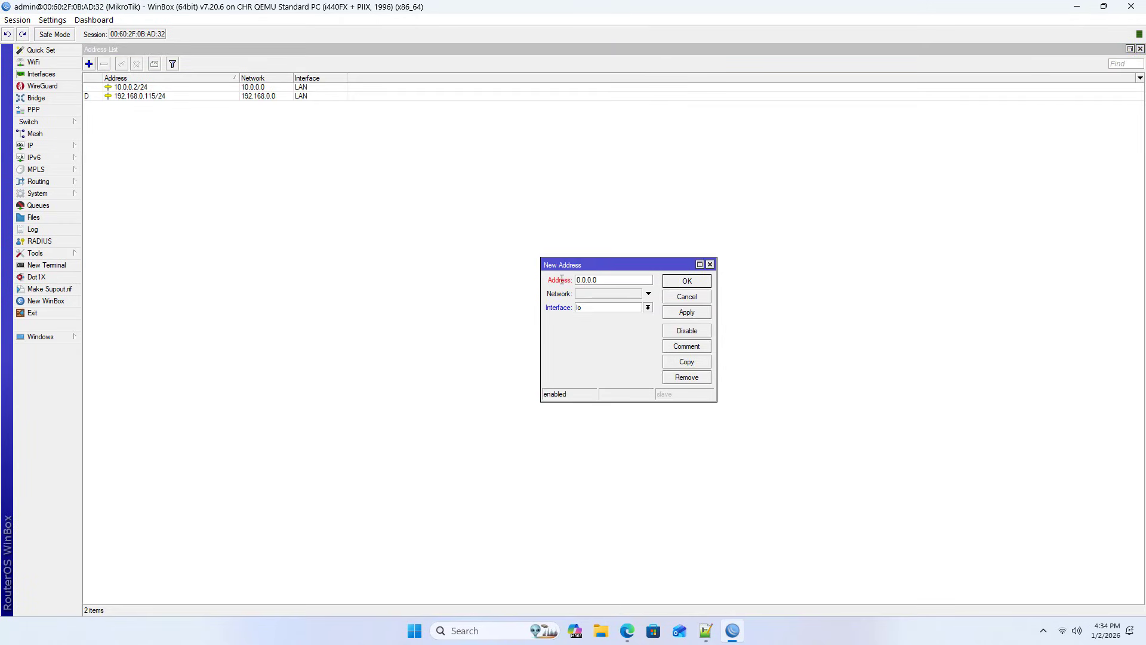
pyautogui.click(706, 631)
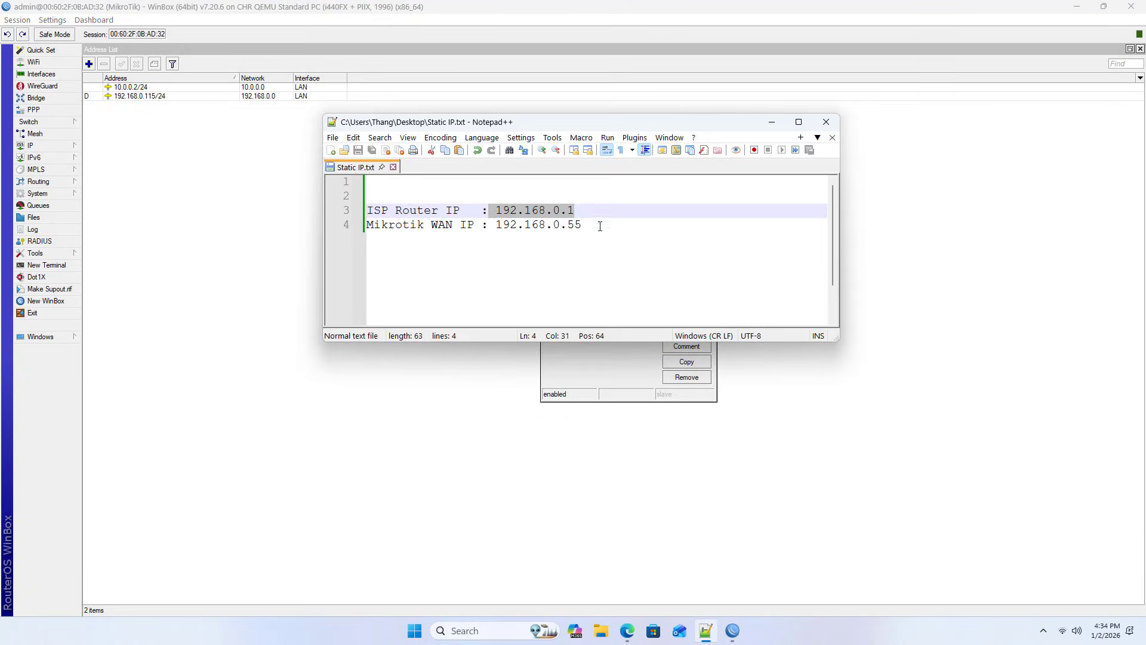
pyautogui.moveTo(601, 226); pyautogui.dragTo(495, 228)
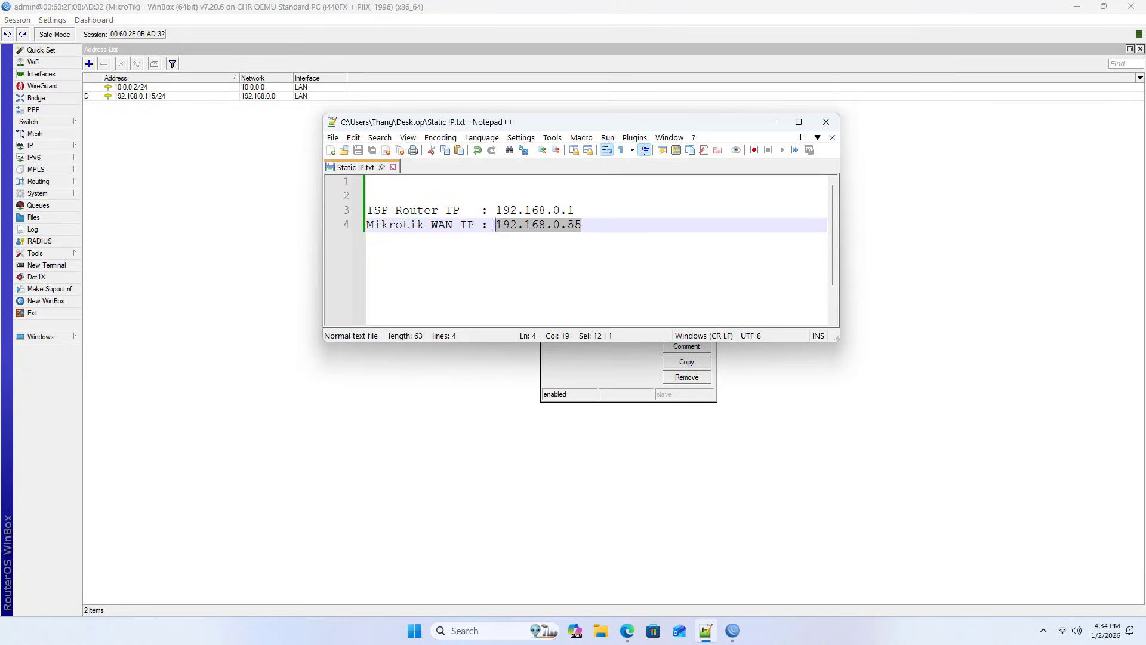
pyautogui.click(773, 122)
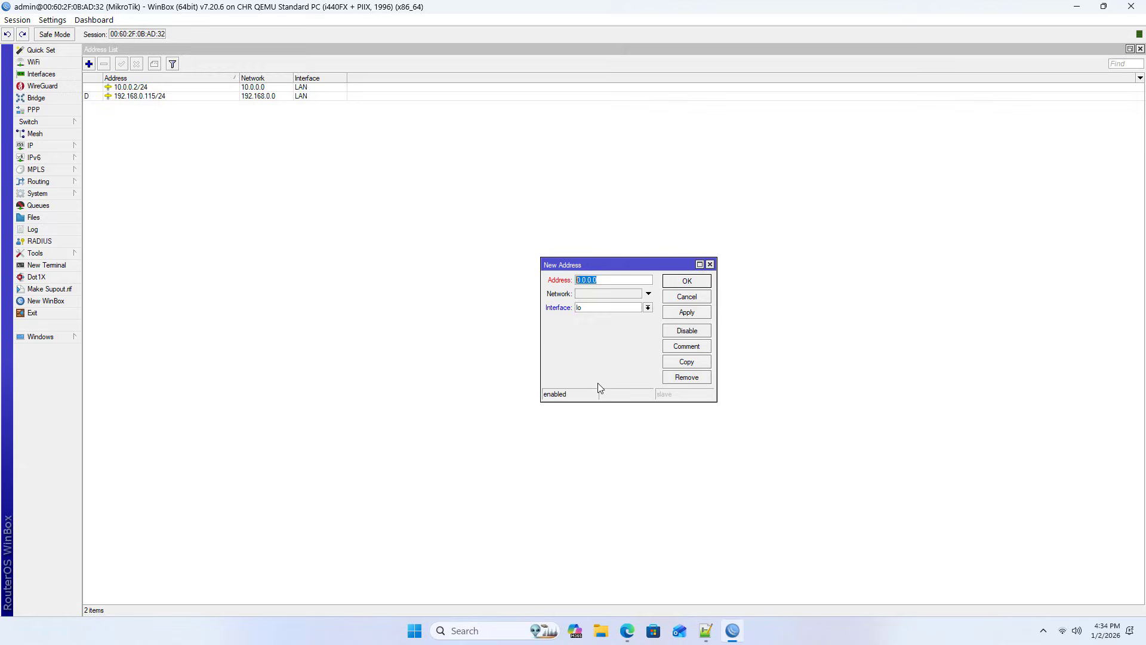
pyautogui.write('192.168')
pyautogui.write('.0.55/')
pyautogui.write('24')
# Step: Give the address network 192.168.0.0 and interface WAN, then apply and save it
pyautogui.click(601, 295)
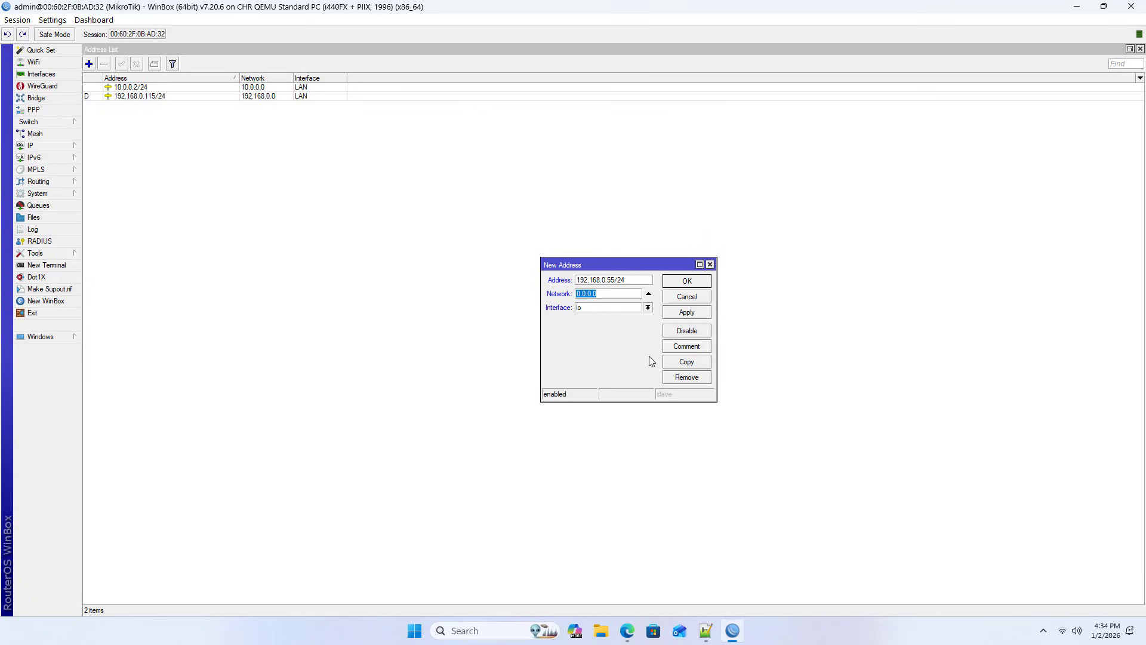
pyautogui.write('255.255.255')
pyautogui.click(648, 307)
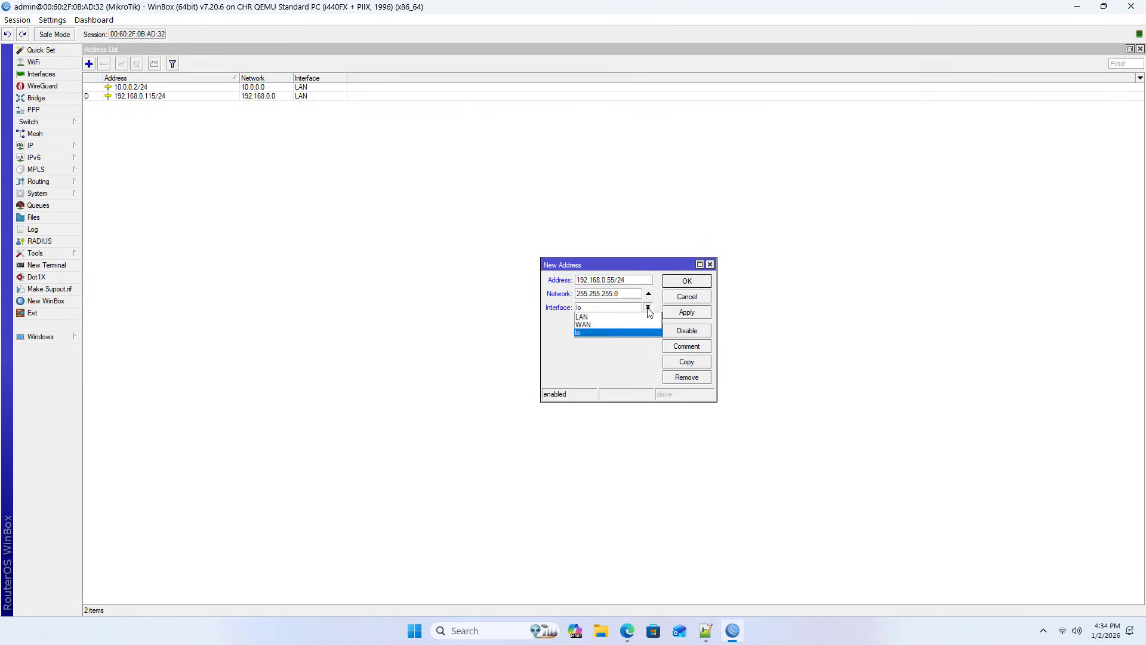
pyautogui.click(616, 328)
pyautogui.click(696, 314)
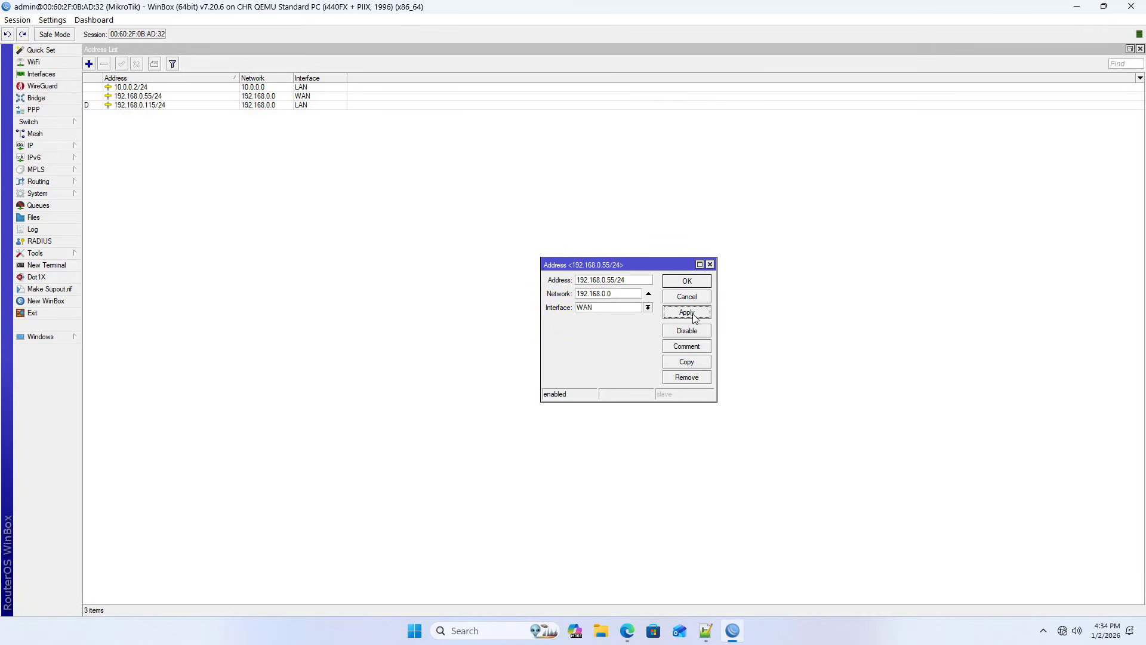
pyautogui.click(687, 281)
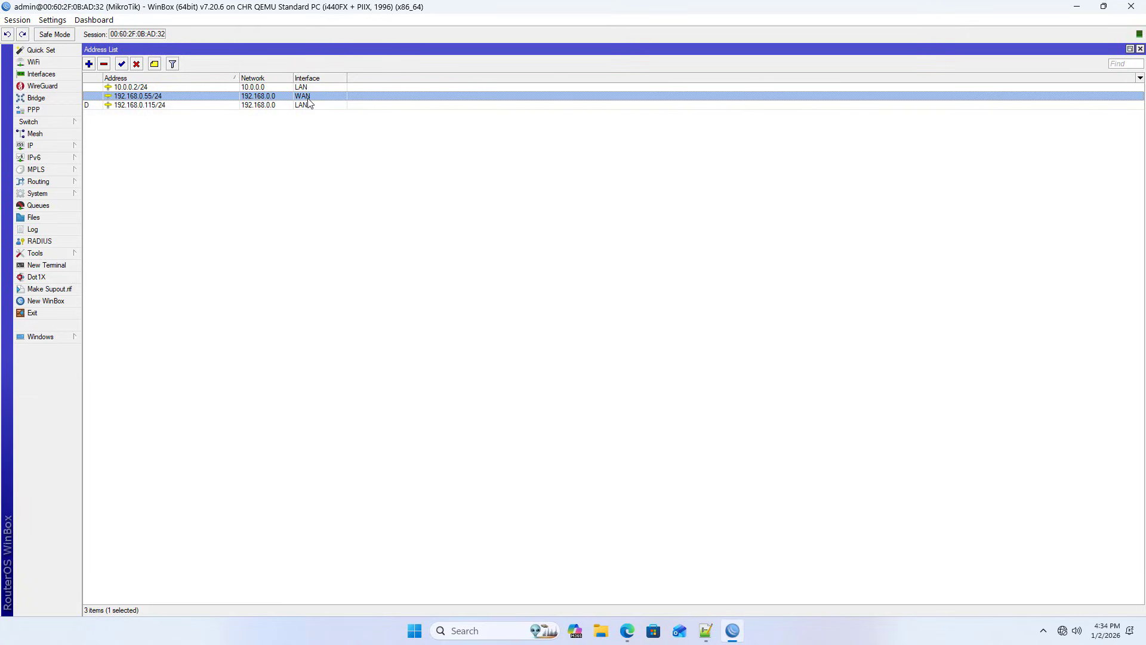
# Step: Start a new route in IP > Routes with destination 0.0.0.0/0
pyautogui.click(1140, 48)
pyautogui.click(36, 145)
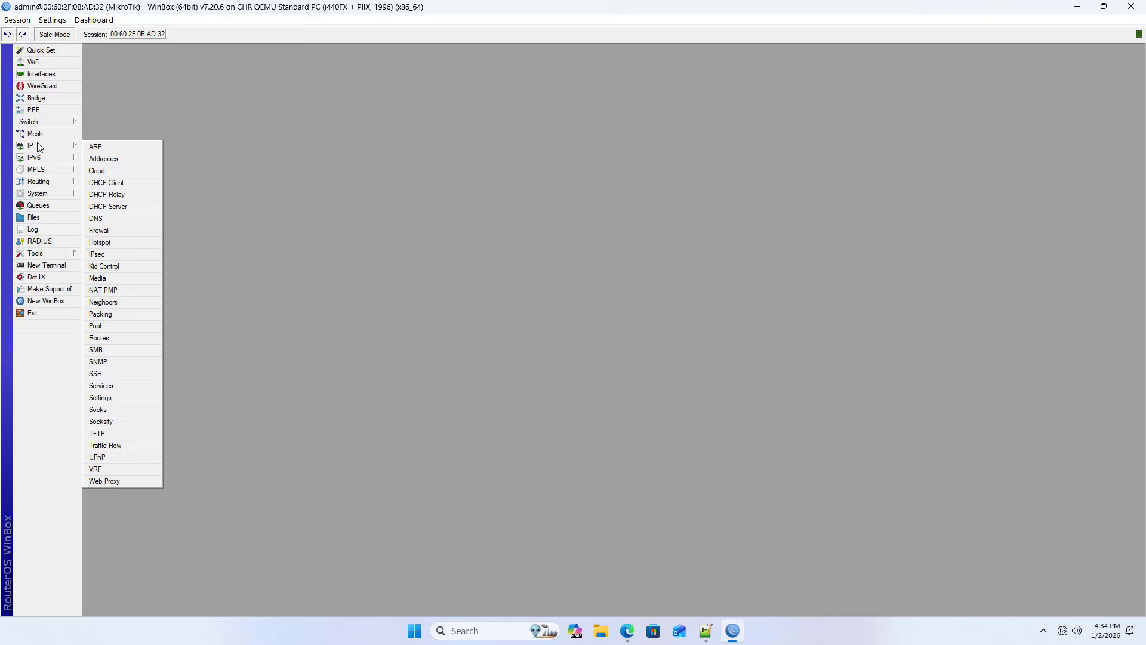
pyautogui.click(110, 339)
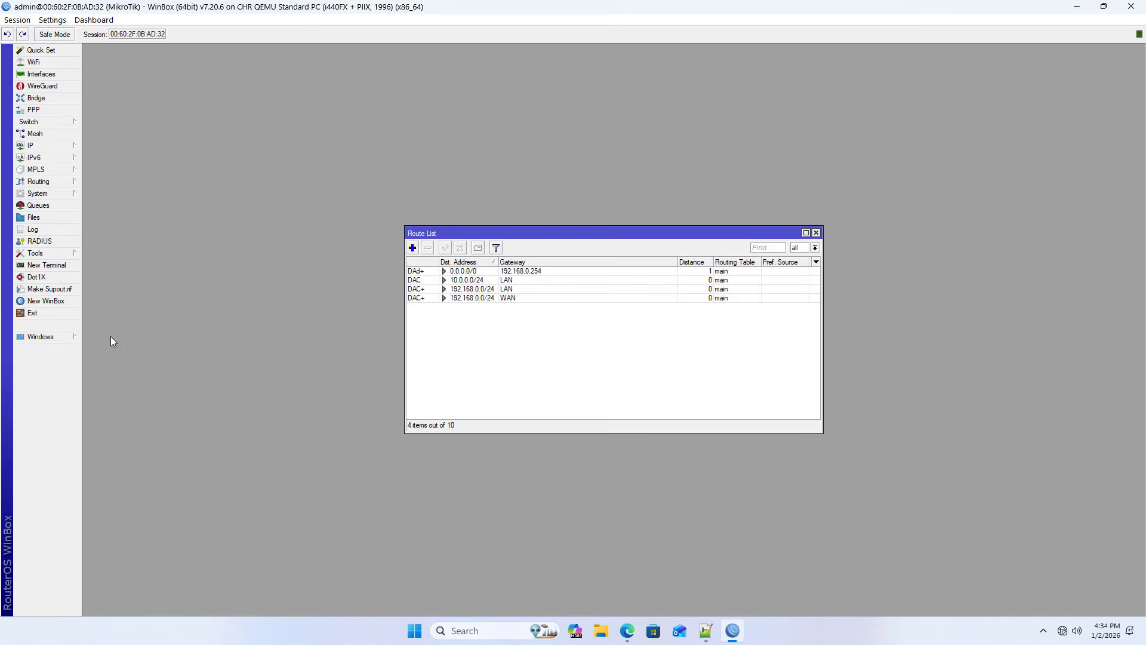
pyautogui.click(413, 249)
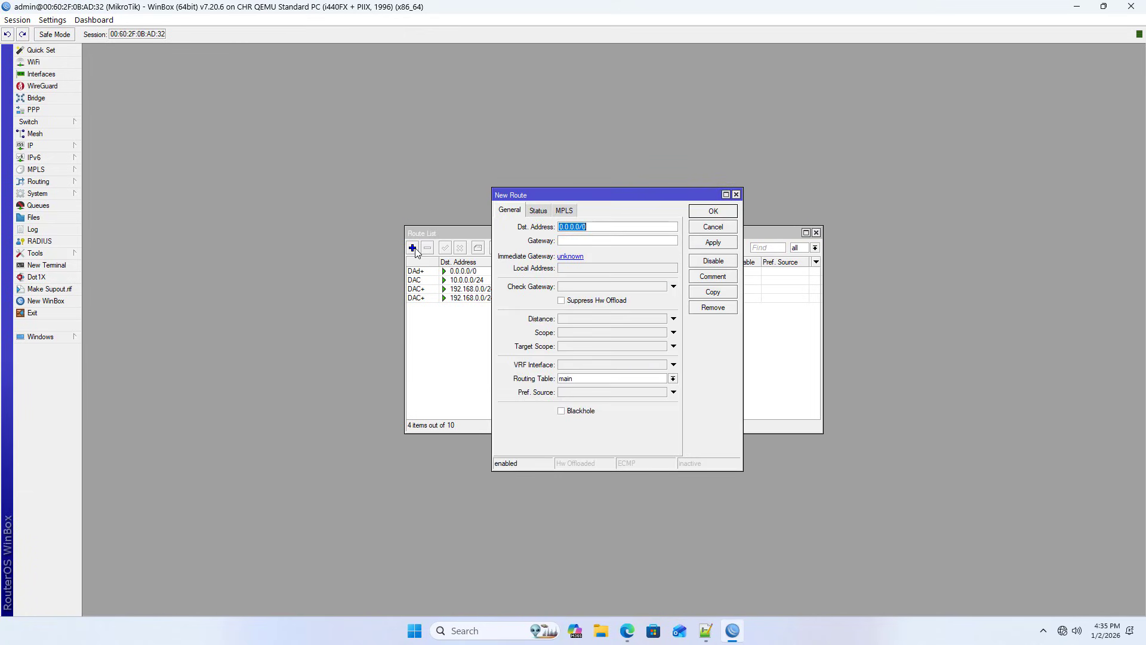
pyautogui.click(611, 229)
pyautogui.press('Tab')
pyautogui.write('19')
pyautogui.write('2.168.0.')
pyautogui.write('12')
# Step: Set the route's gateway to the ISP router address 192.168.0.1 from the notes
pyautogui.doubleClick(599, 240)
pyautogui.click(706, 631)
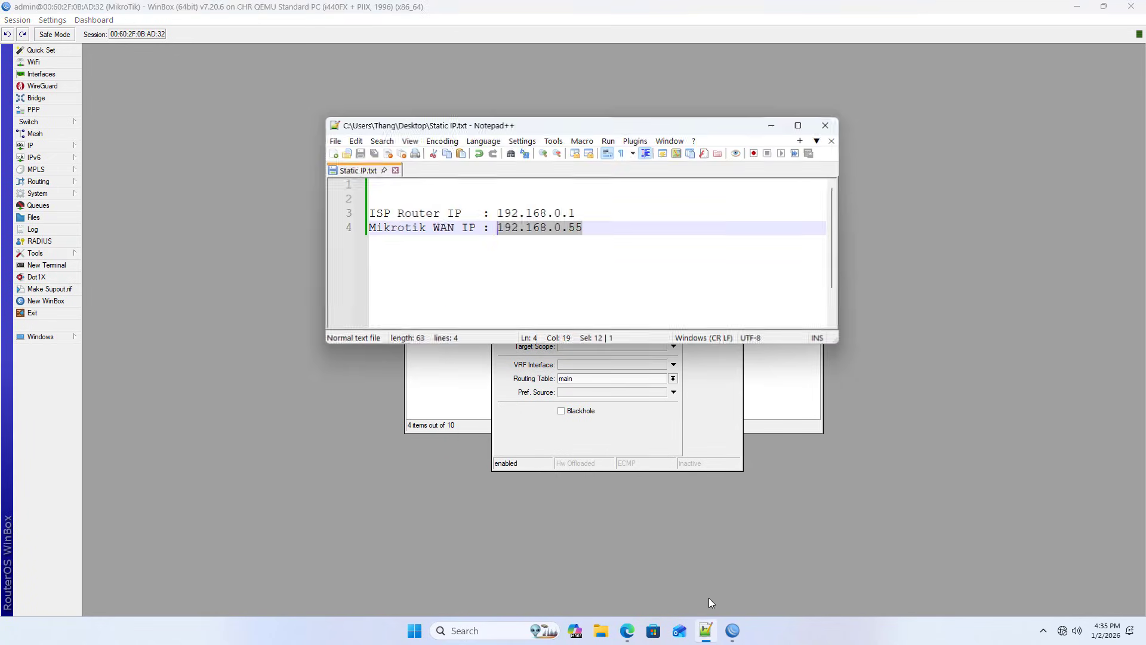
pyautogui.moveTo(575, 211); pyautogui.dragTo(496, 210)
pyautogui.hotkey('alt', 'Tab')
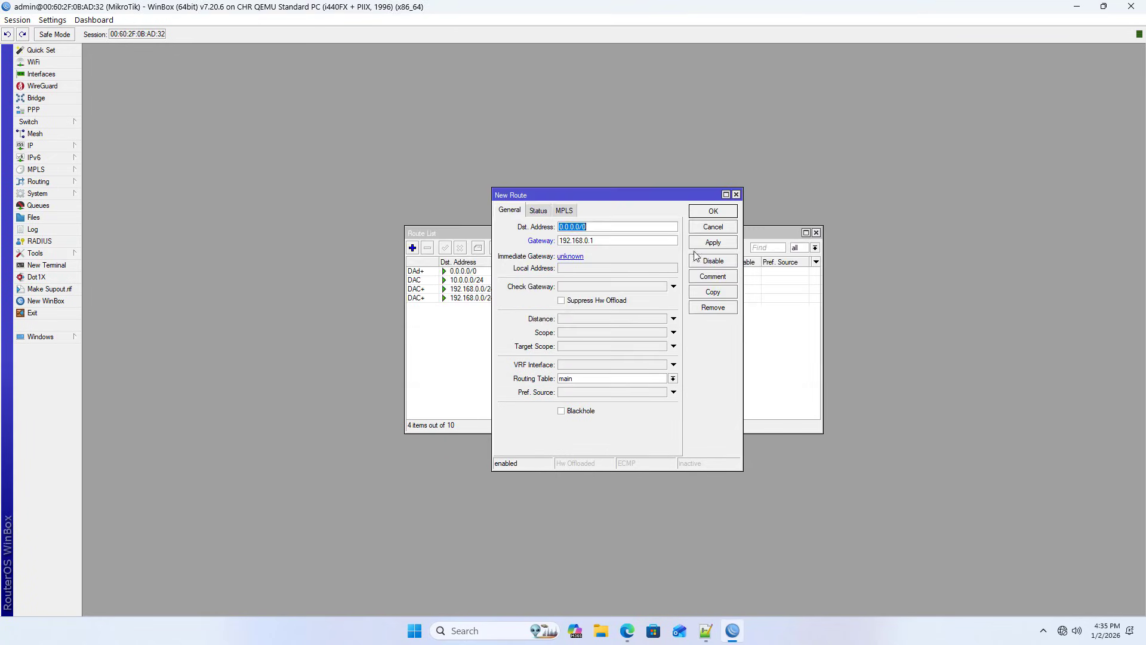
# Step: Set Check Gateway to ping, save the default route, and close the route list
pyautogui.click(600, 289)
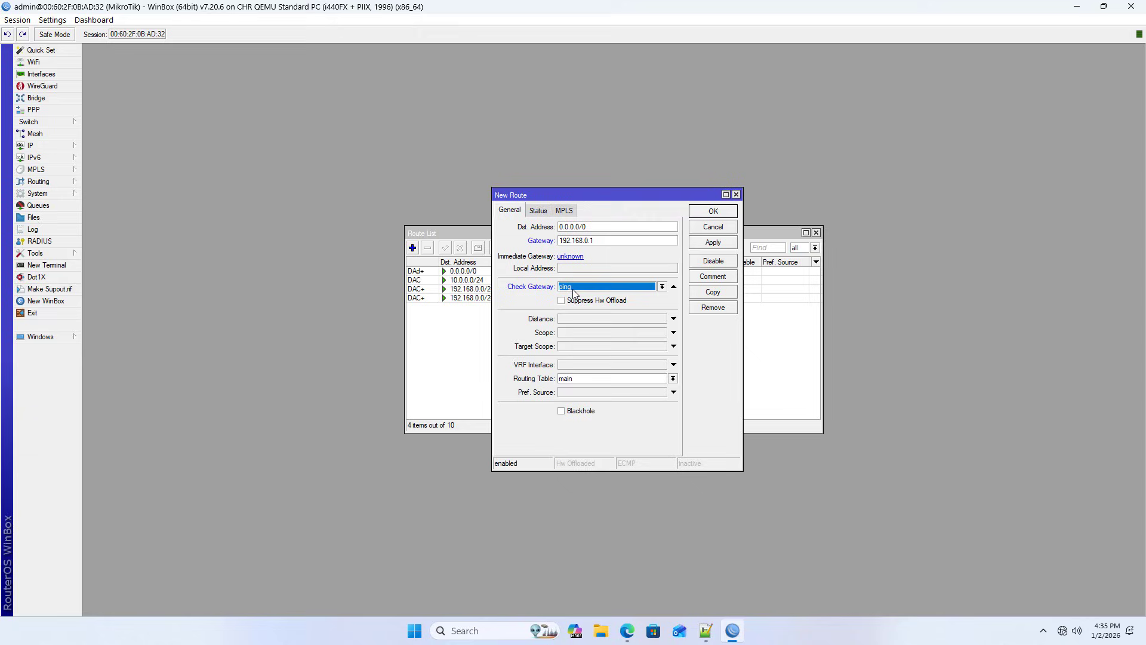
pyautogui.click(722, 243)
pyautogui.click(730, 215)
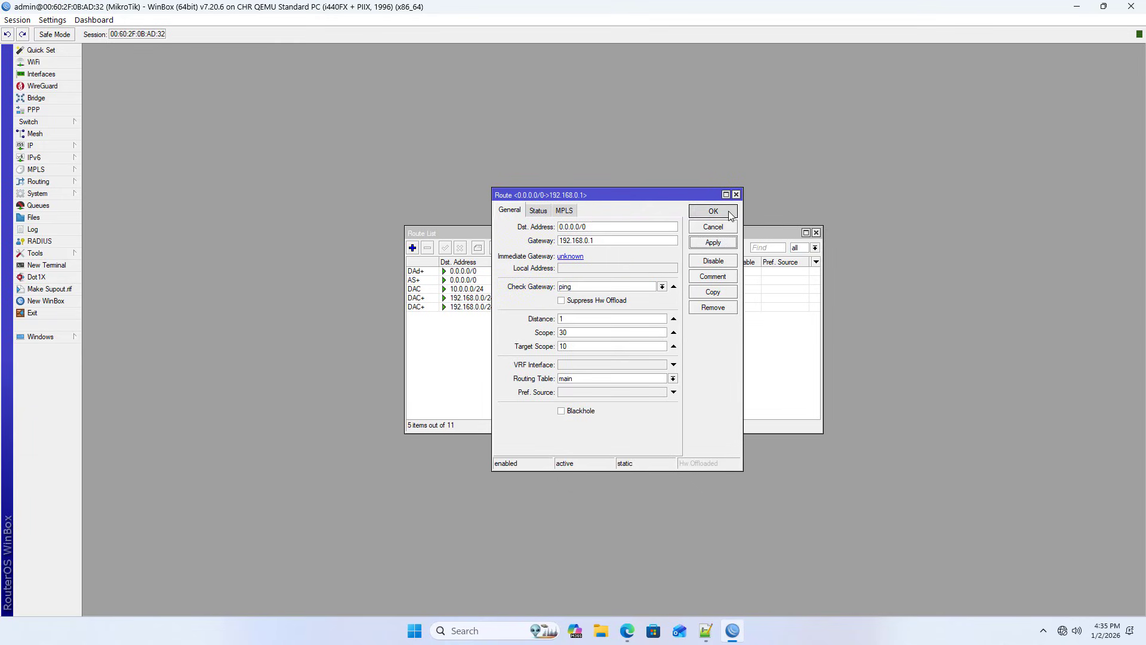
pyautogui.click(529, 281)
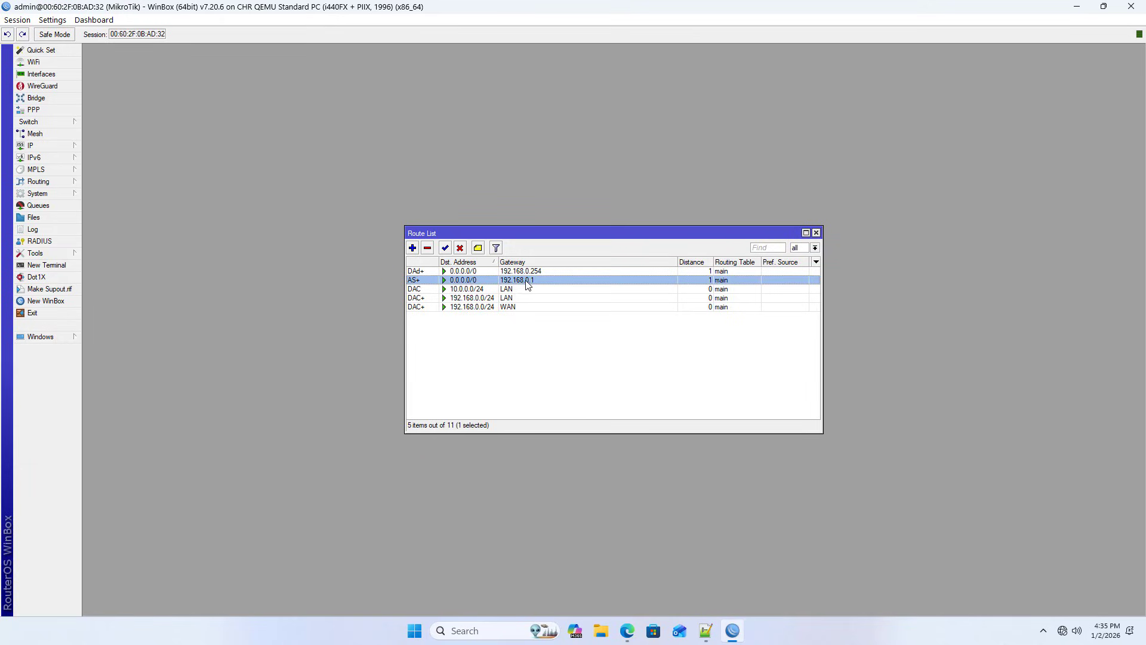
pyautogui.click(816, 232)
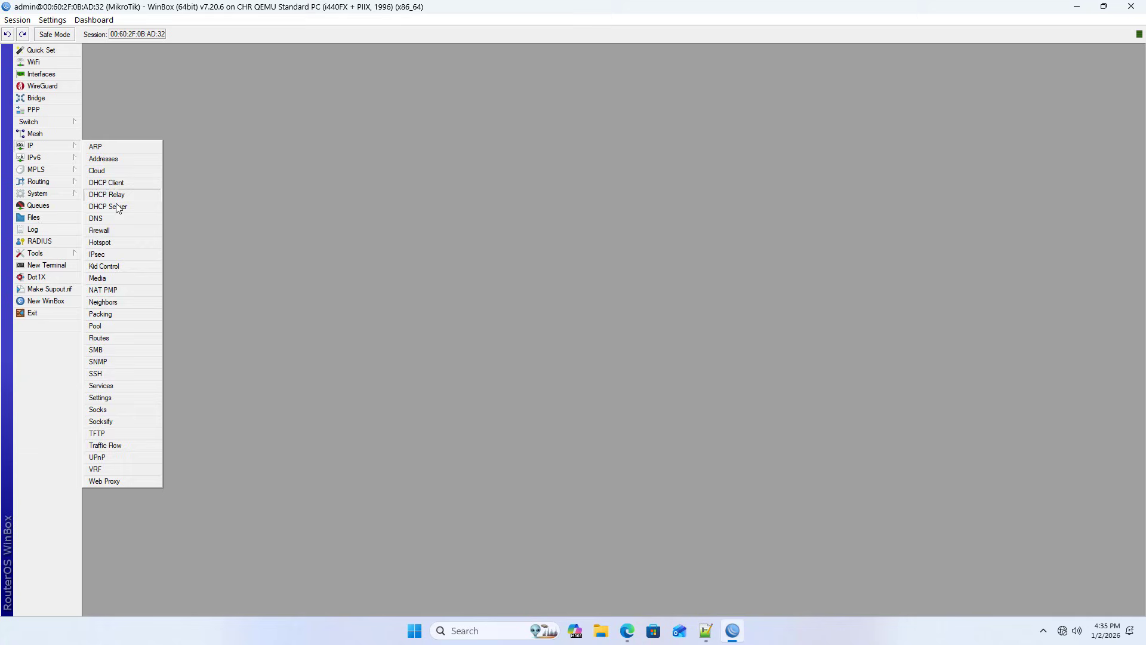
# Step: Enter DNS servers 8.8.8.8 and 1.1.1.1 in IP > DNS and save
pyautogui.click(110, 219)
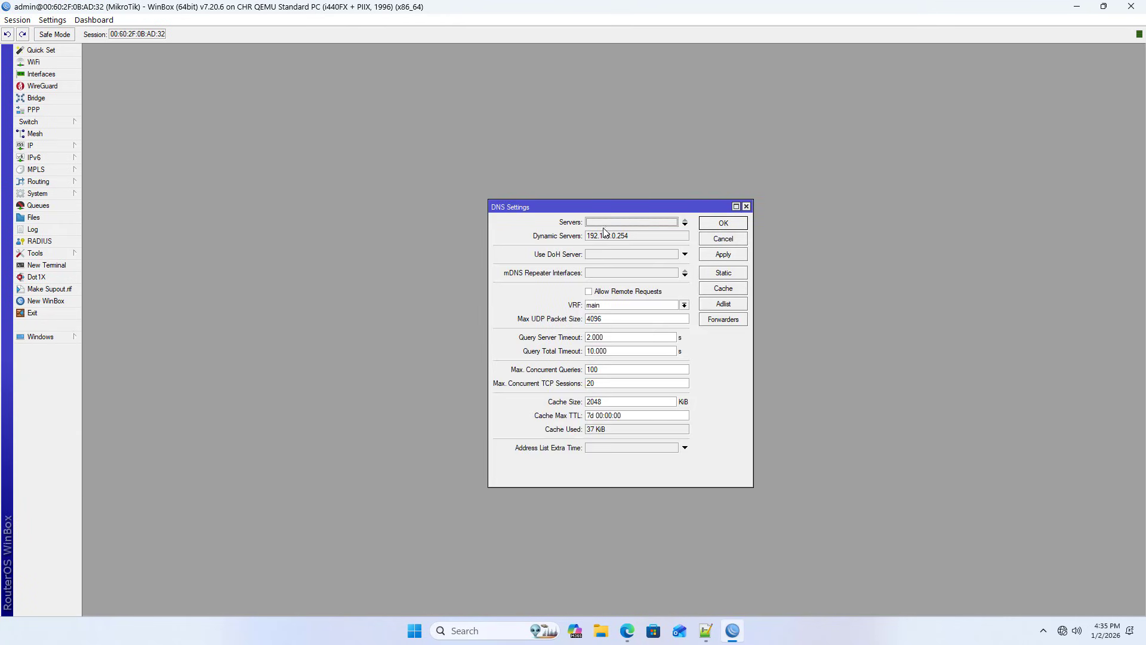
pyautogui.click(606, 224)
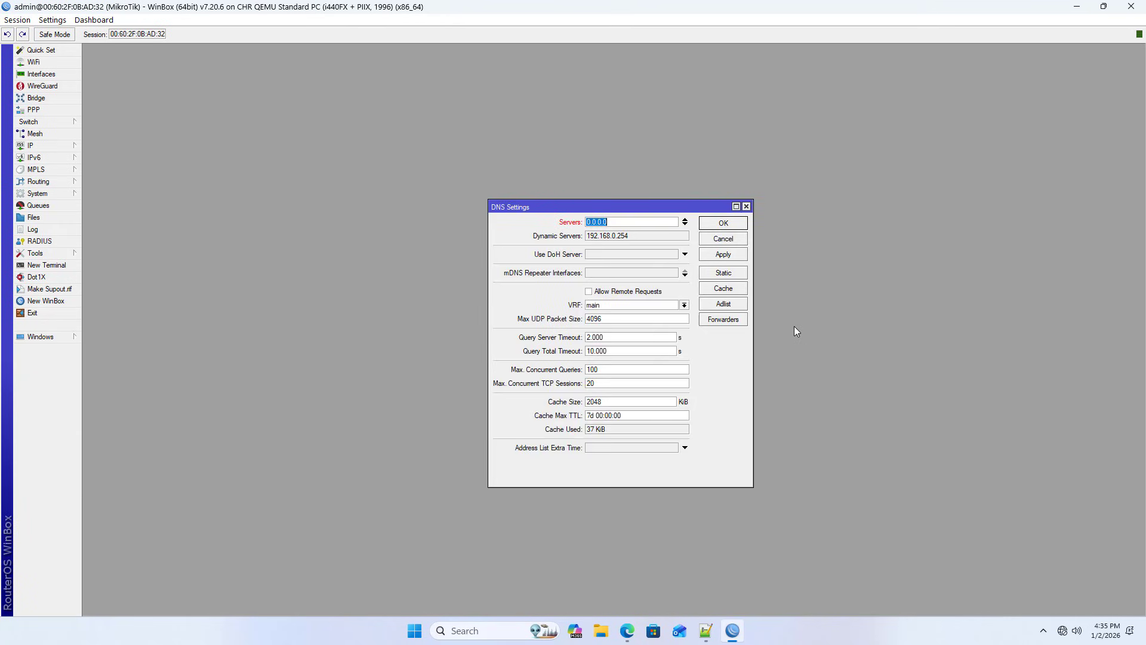
pyautogui.write('8.8.')
pyautogui.write('8.8')
pyautogui.click(685, 224)
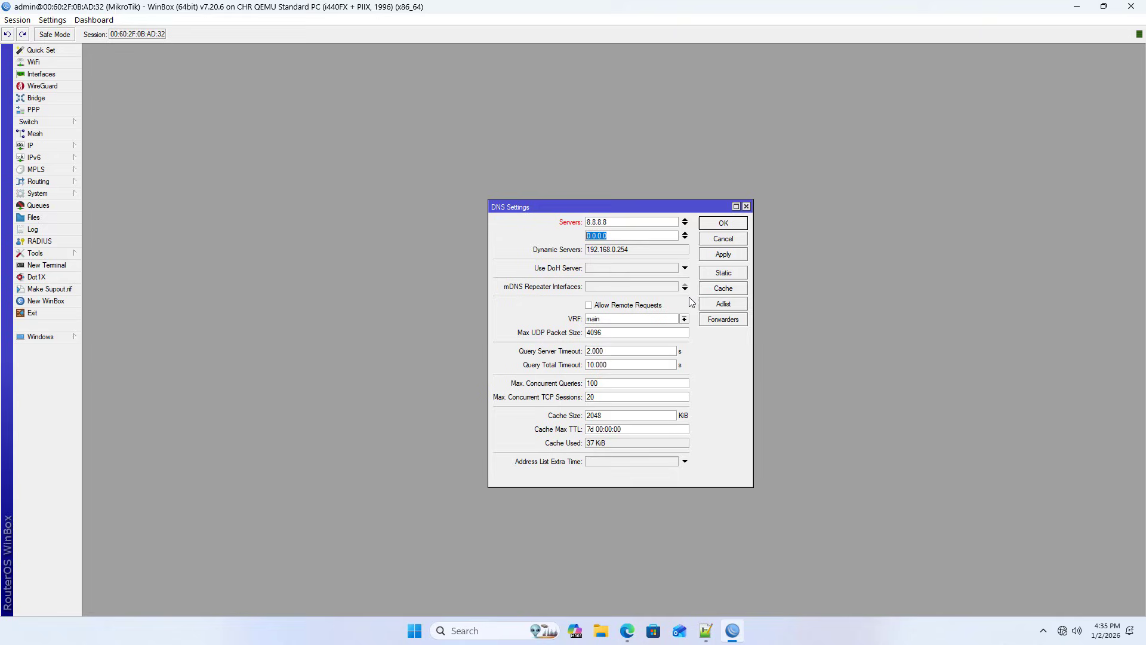
pyautogui.write('1.1.1.1')
pyautogui.hotkey('shift', 'Tab')
pyautogui.press('Tab')
pyautogui.click(723, 256)
pyautogui.click(724, 224)
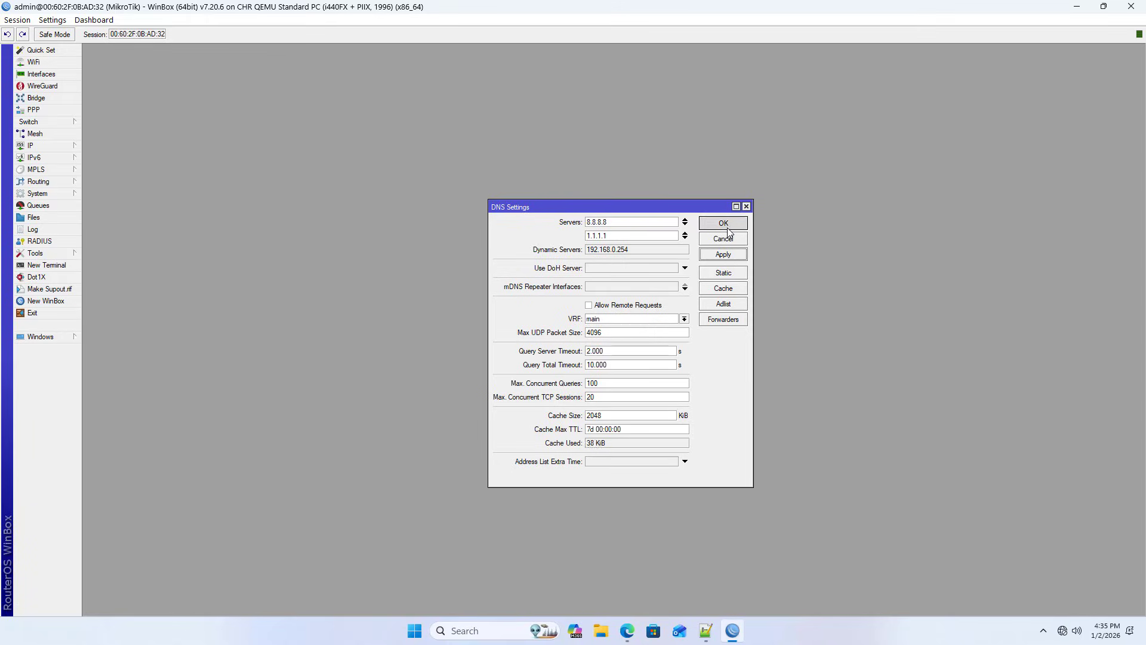
pyautogui.click(58, 148)
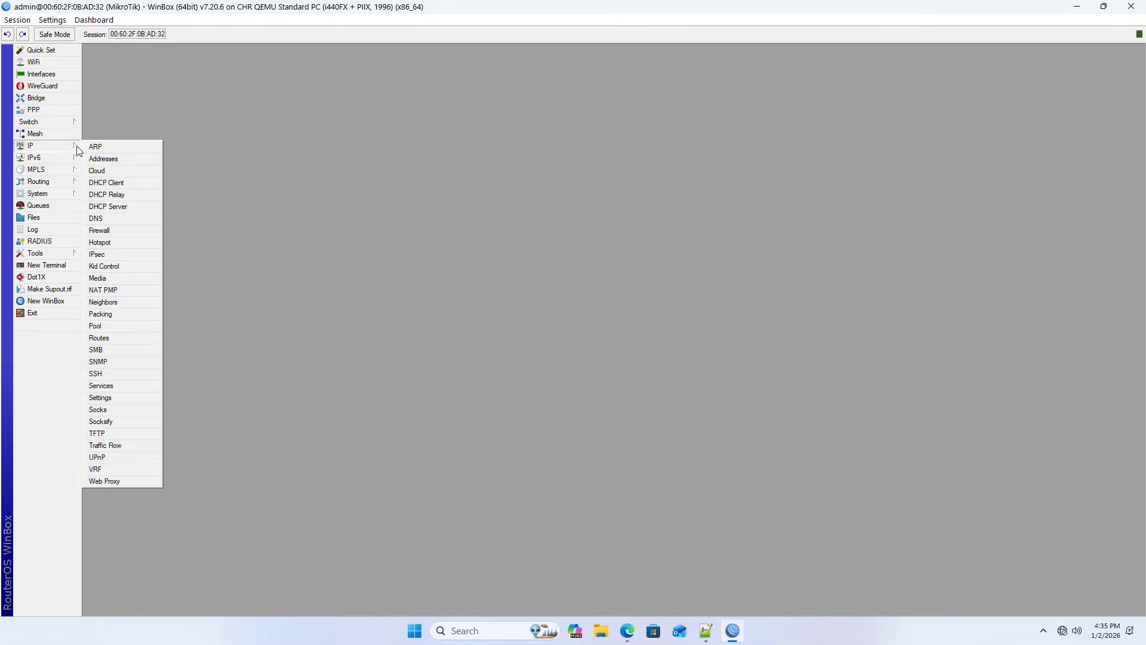
# Step: Create a new firewall NAT rule matching out-interface WAN
pyautogui.click(113, 232)
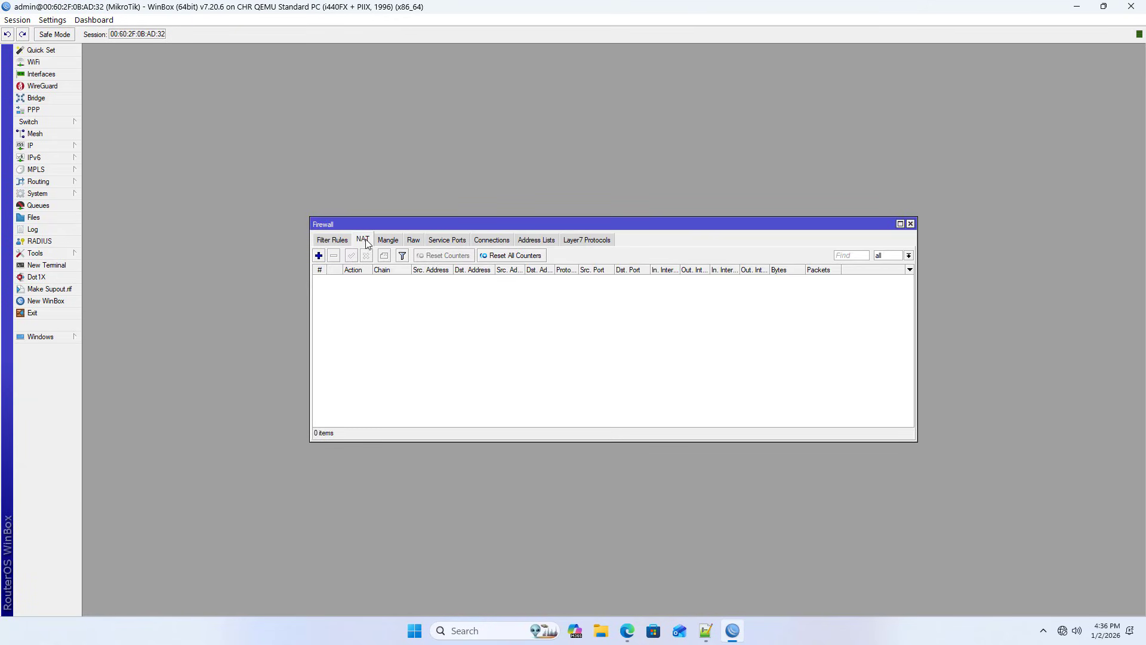
pyautogui.click(318, 256)
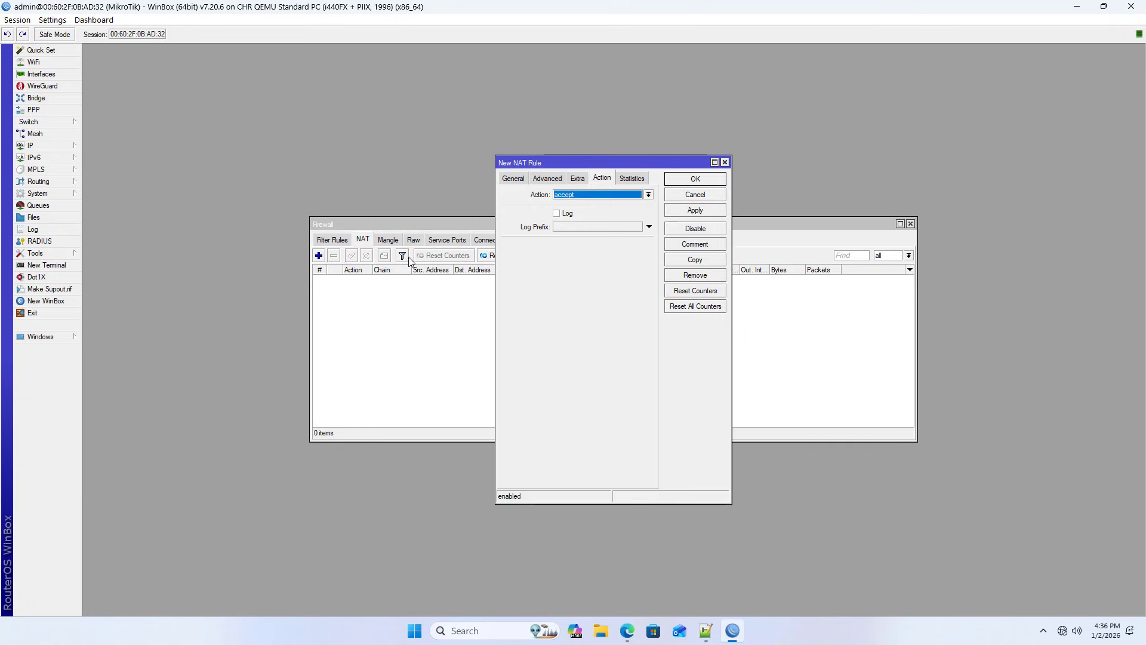
pyautogui.click(523, 182)
pyautogui.write('srcnat')
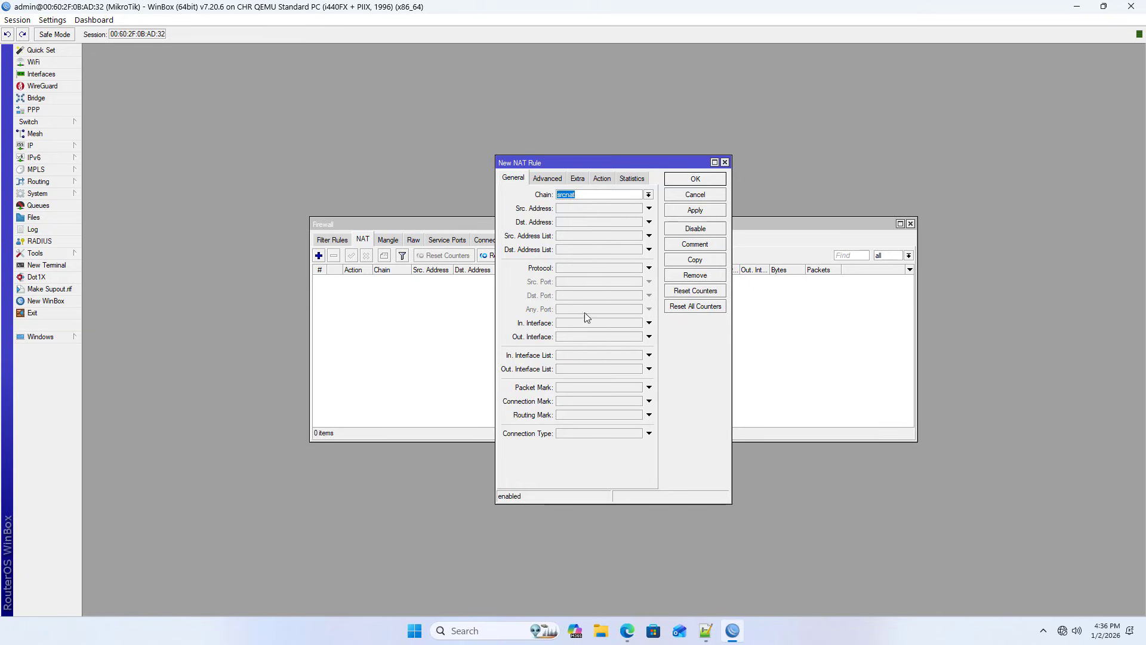
pyautogui.click(577, 338)
pyautogui.click(637, 337)
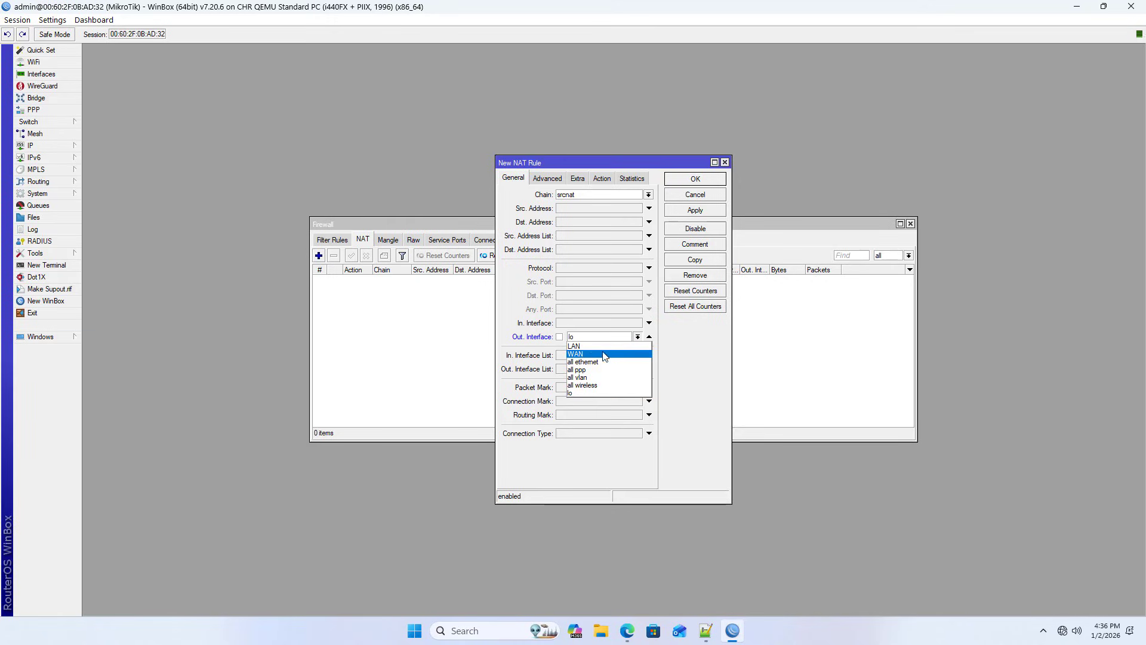
pyautogui.click(591, 354)
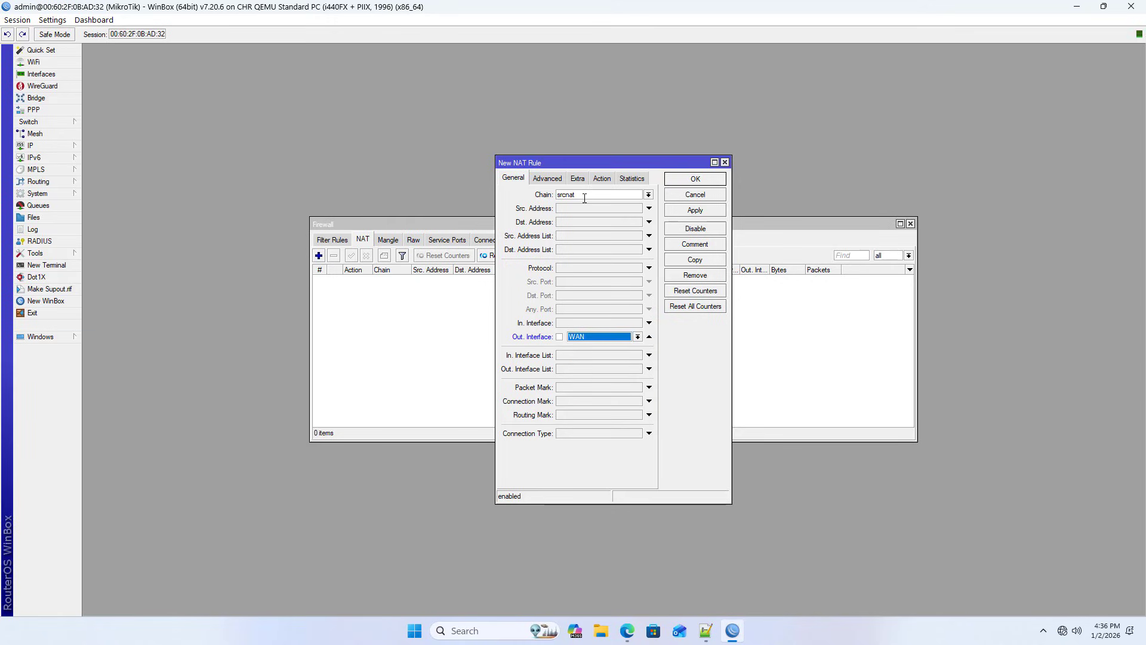
# Step: Set the rule's action to masquerade, save it, and ping google.com
pyautogui.click(601, 178)
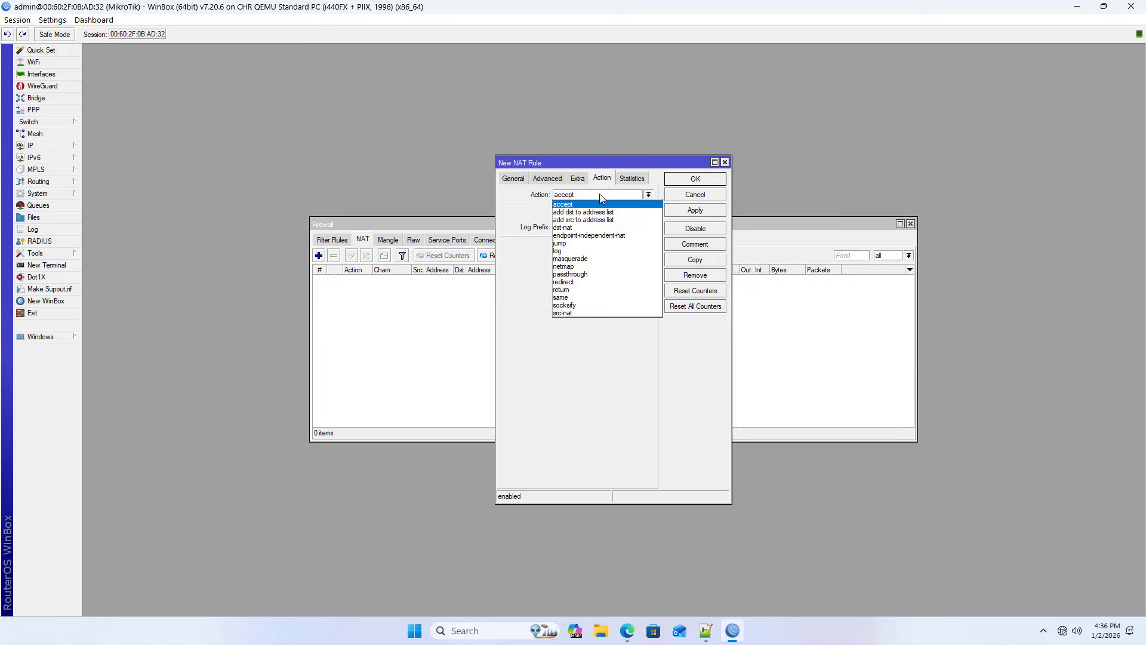
pyautogui.click(581, 258)
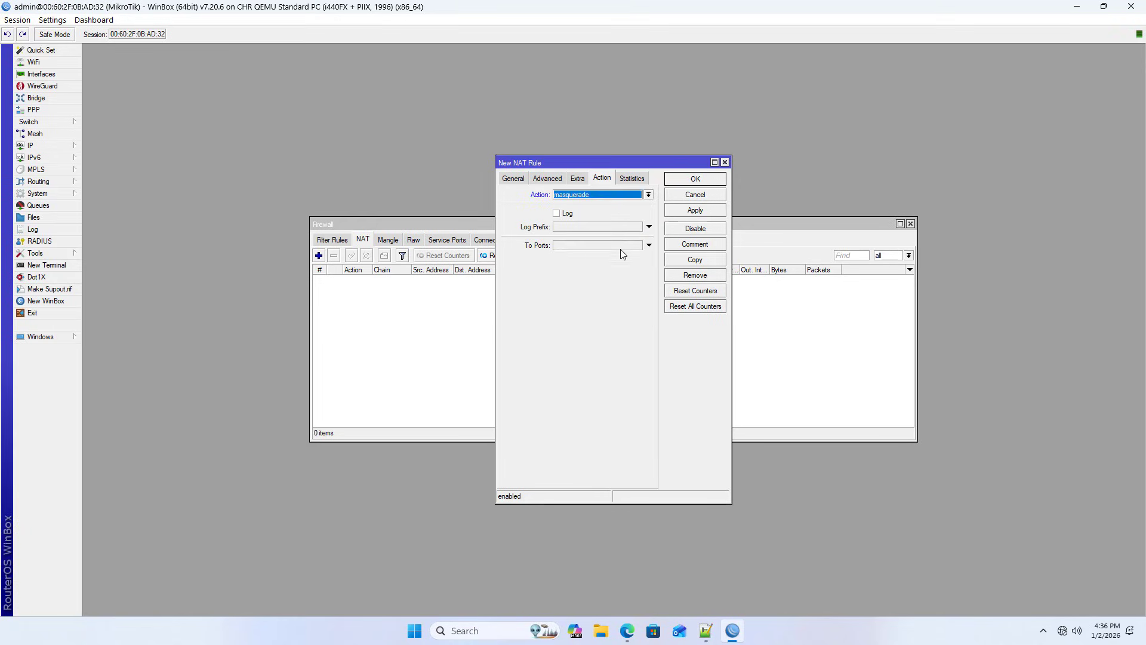
pyautogui.click(691, 212)
pyautogui.click(697, 183)
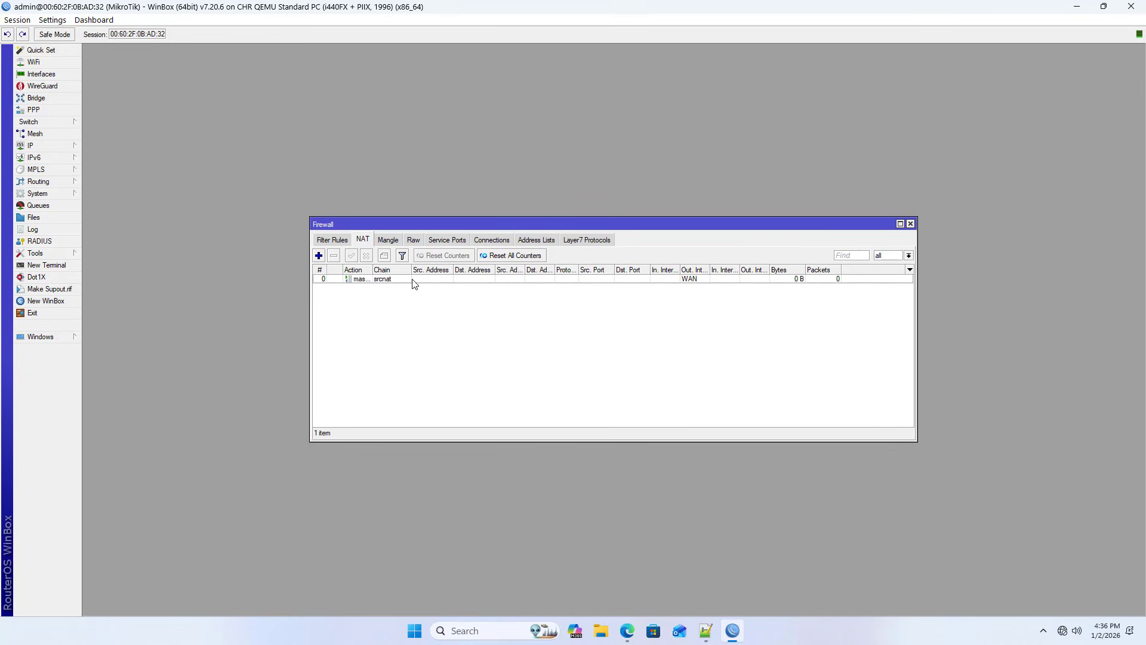
pyautogui.click(414, 280)
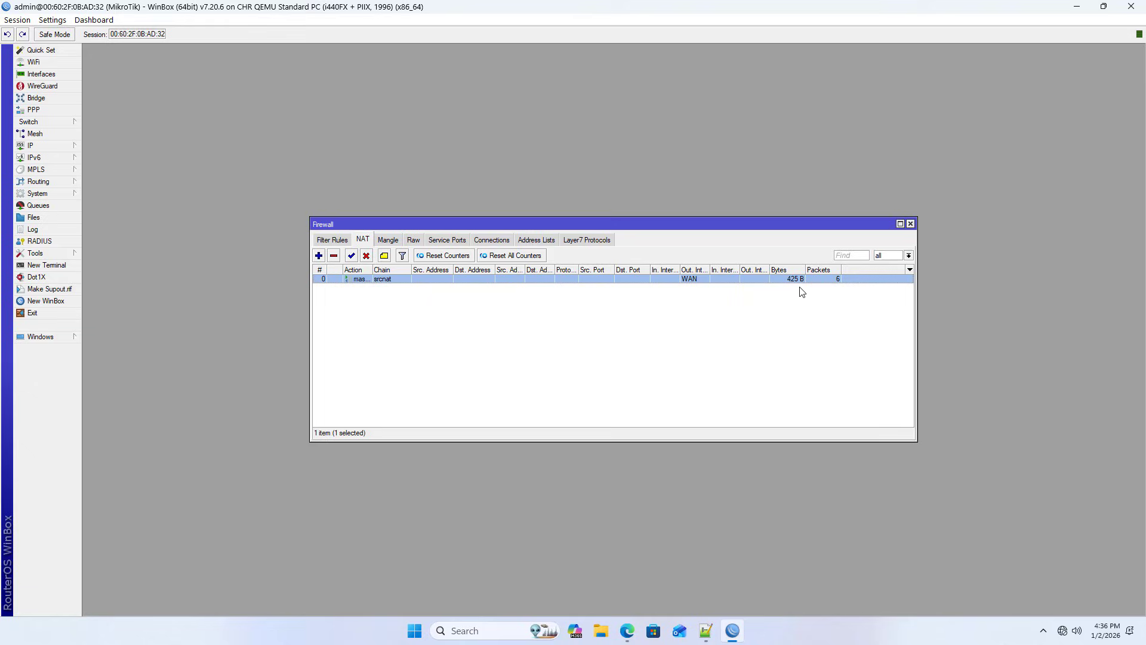
pyautogui.click(911, 223)
pyautogui.write('co')
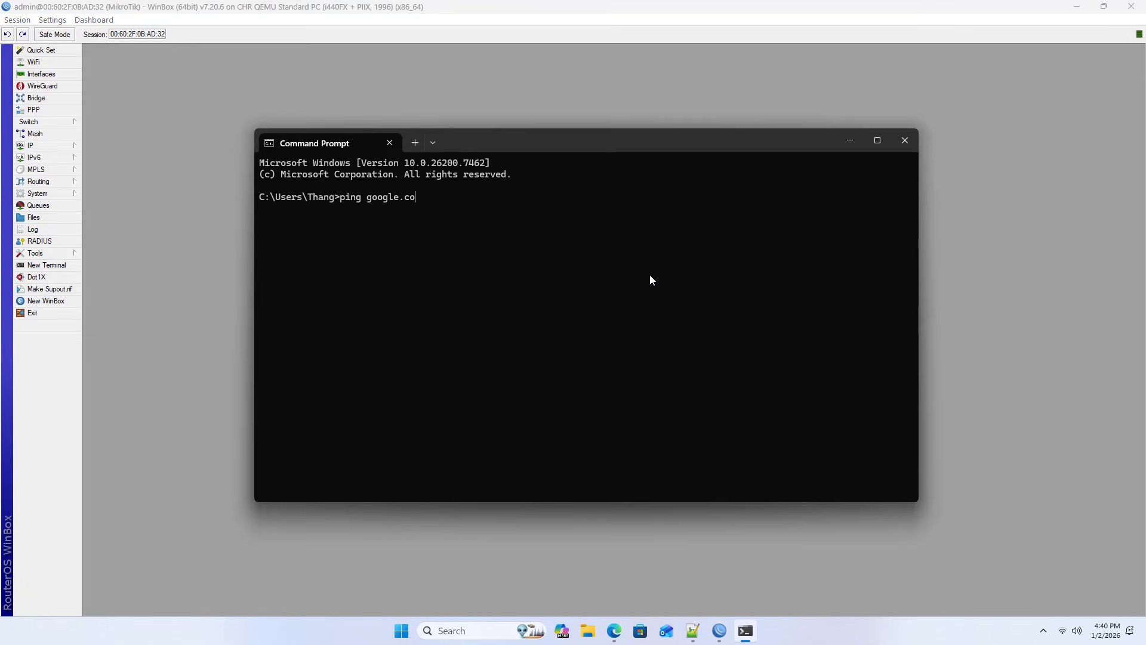
pyautogui.write('m')
pyautogui.press('Return')
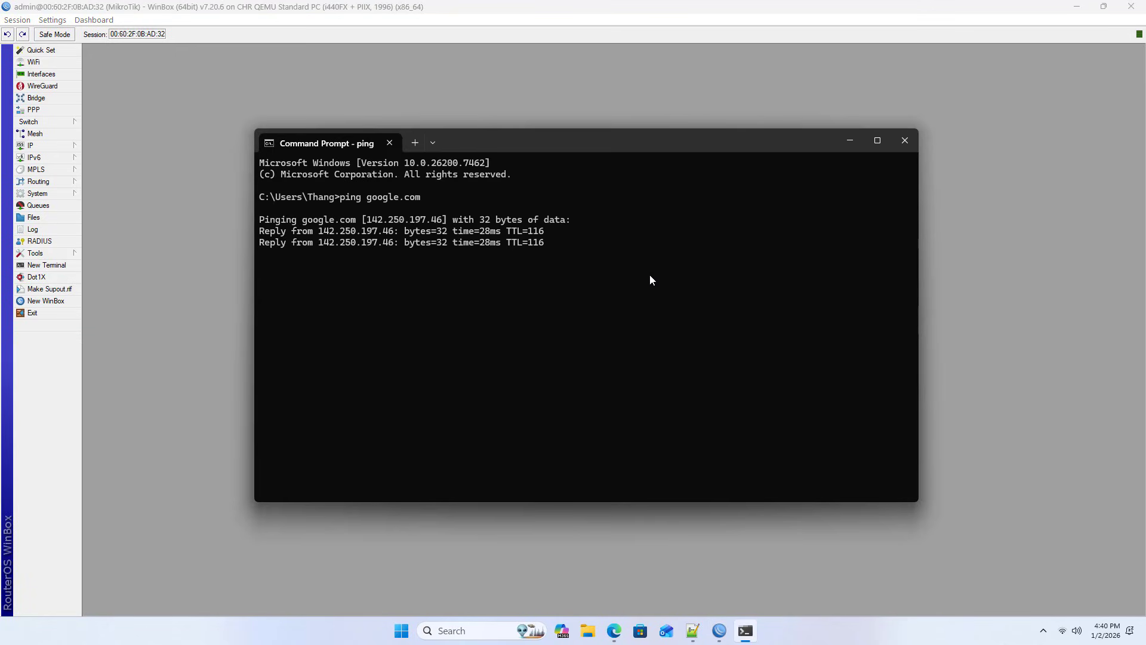